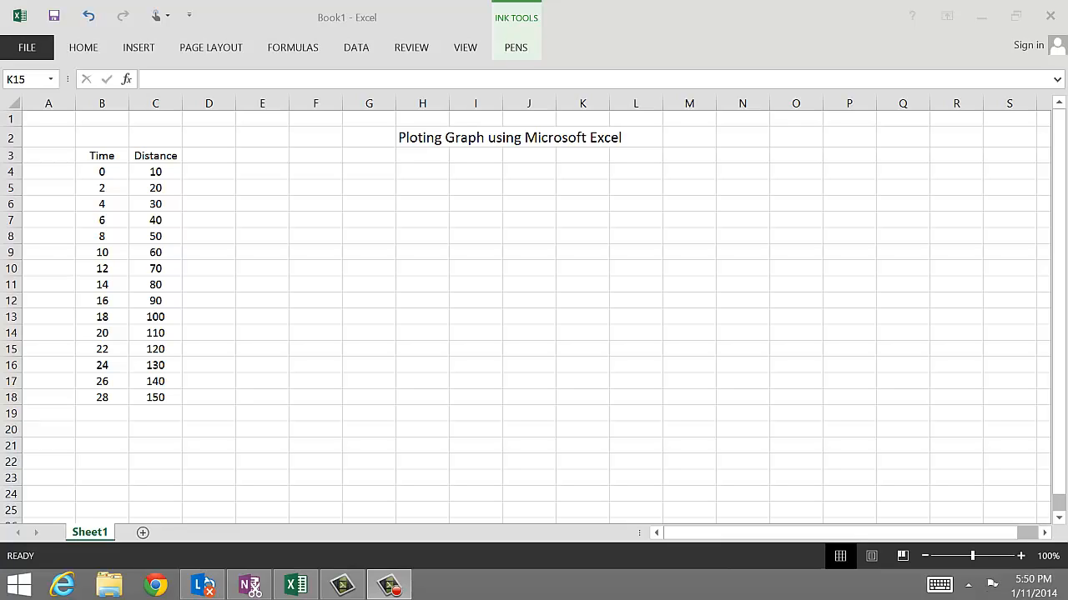
# Step: Insert a Scatter with Straight Lines and Markers chart from the Time and Distance data in B3:C18
pyautogui.moveTo(103, 158); pyautogui.dragTo(156, 398)
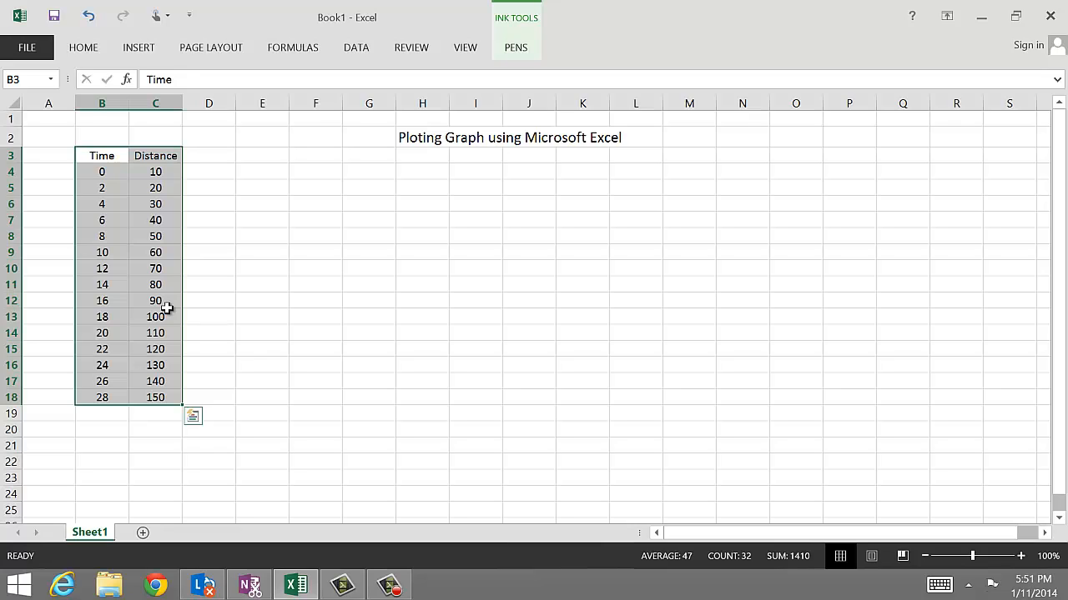
pyautogui.click(137, 47)
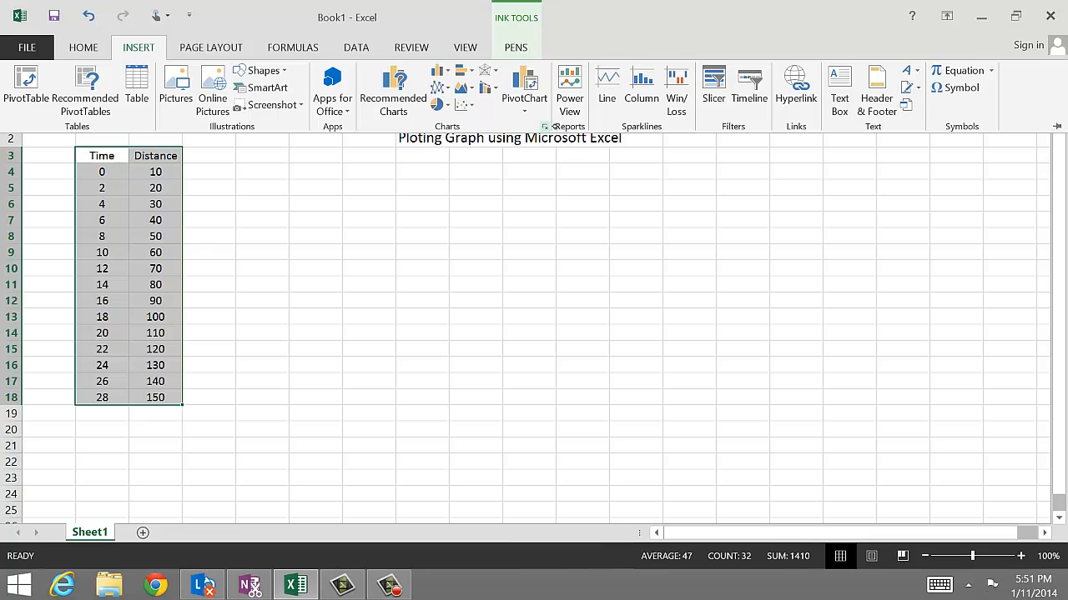
pyautogui.click(545, 129)
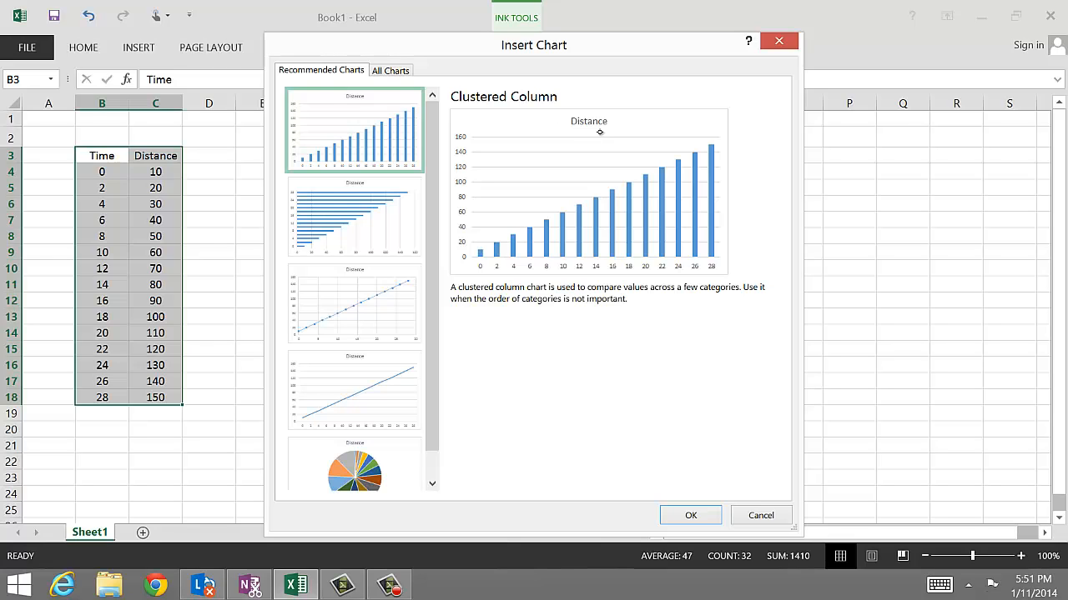
pyautogui.click(364, 306)
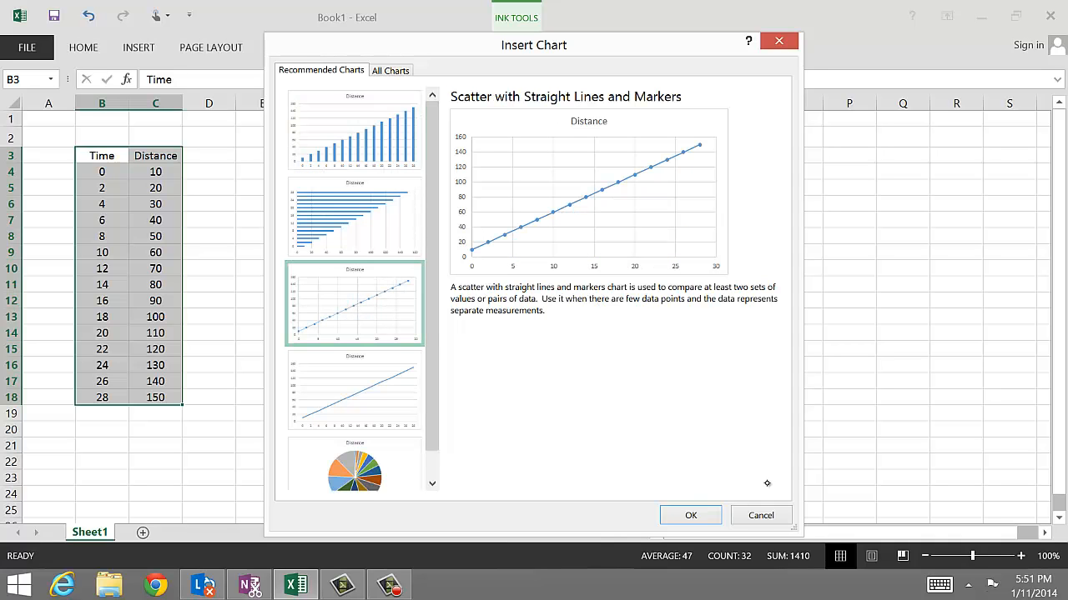
pyautogui.click(689, 517)
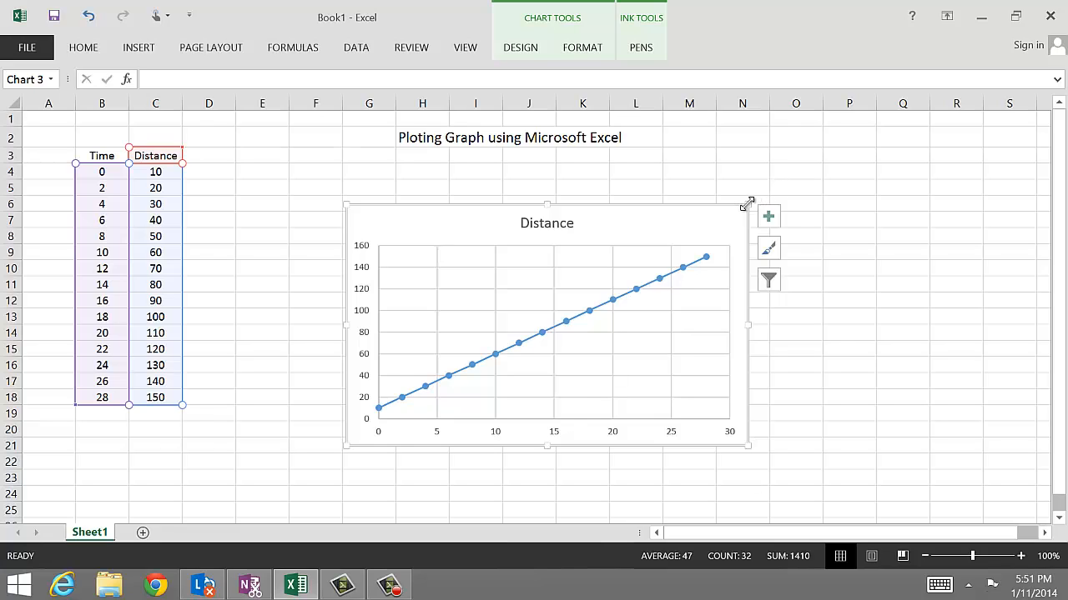
# Step: Enlarge the chart and place it beside the data table, spanning about columns E to Q and rows 3 to 24
pyautogui.moveTo(756, 193); pyautogui.dragTo(875, 152)
pyautogui.moveTo(342, 447); pyautogui.dragTo(292, 490)
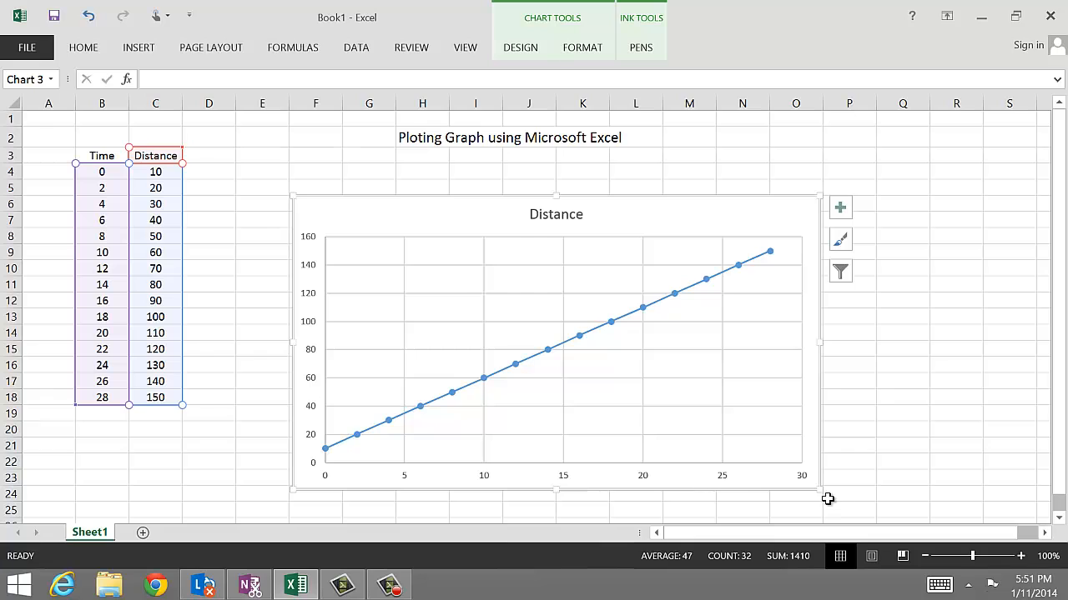
pyautogui.moveTo(829, 495); pyautogui.dragTo(963, 501)
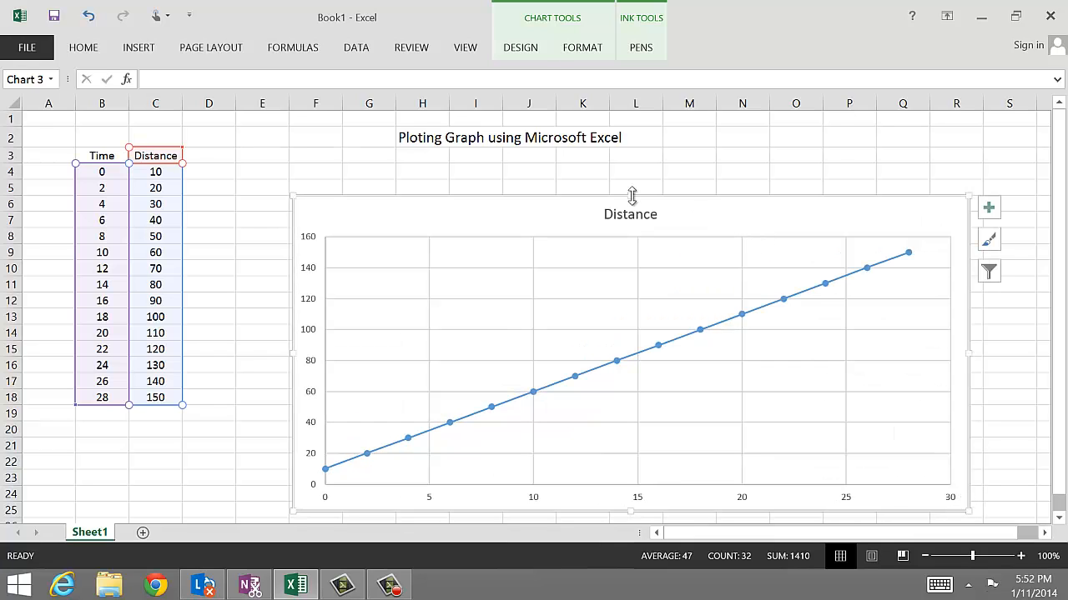
pyautogui.moveTo(631, 195); pyautogui.dragTo(657, 164)
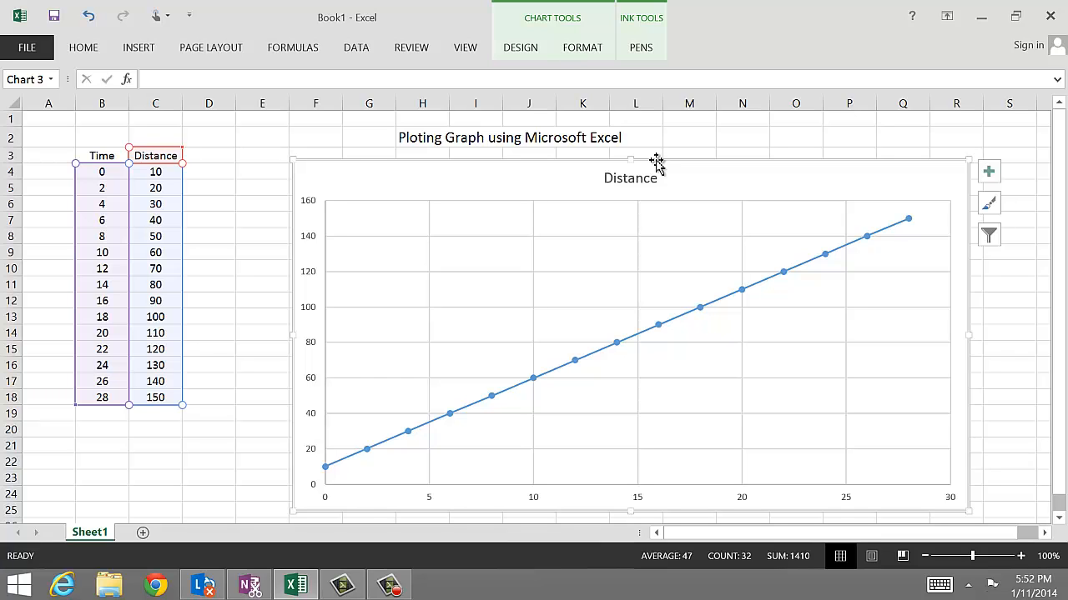
pyautogui.moveTo(657, 161); pyautogui.dragTo(606, 150)
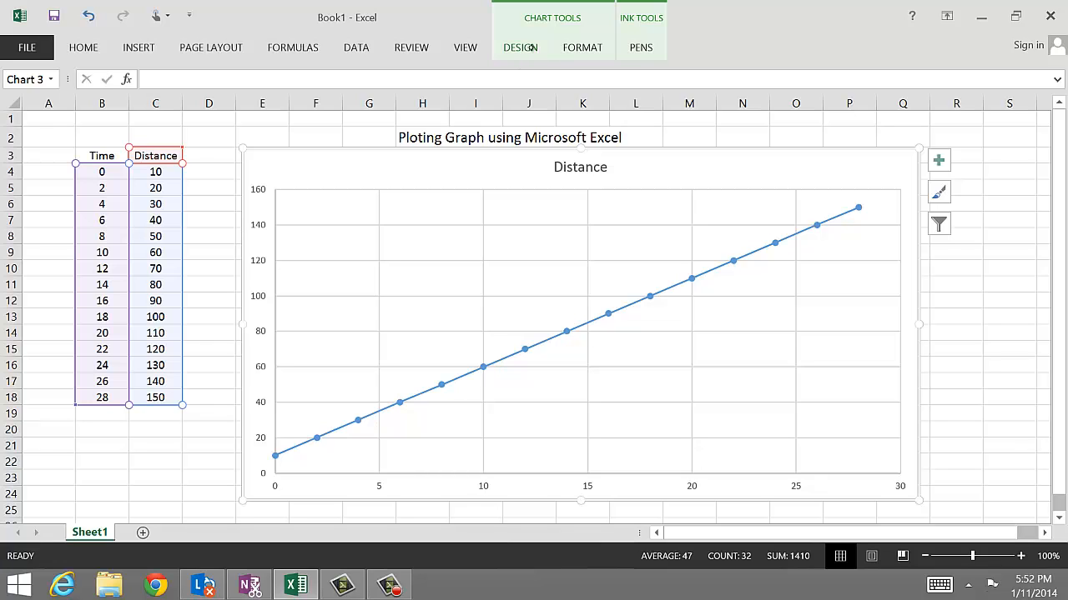
pyautogui.click(519, 46)
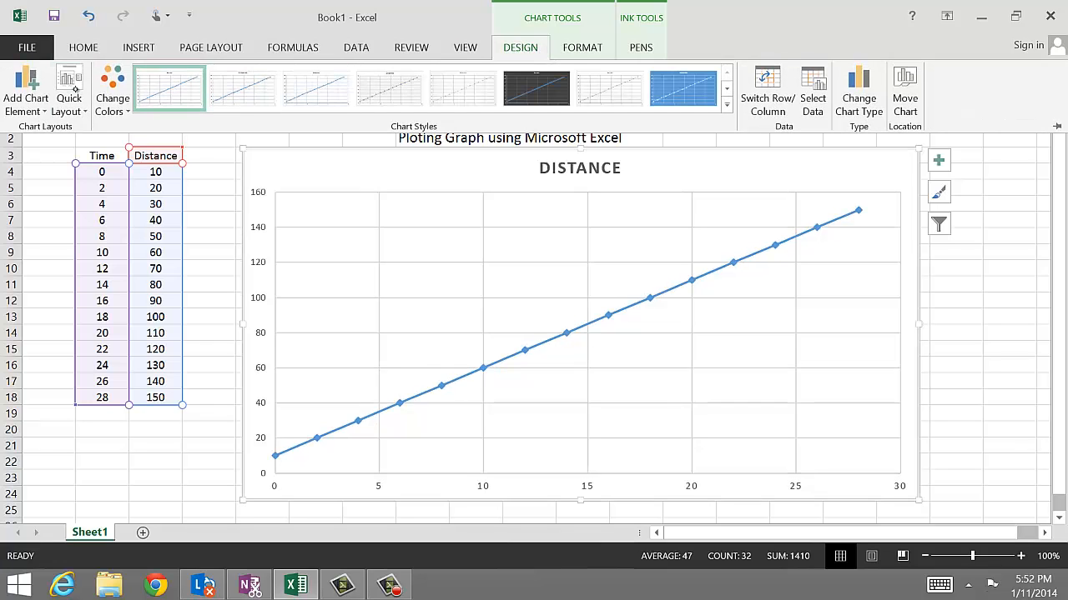
pyautogui.click(35, 84)
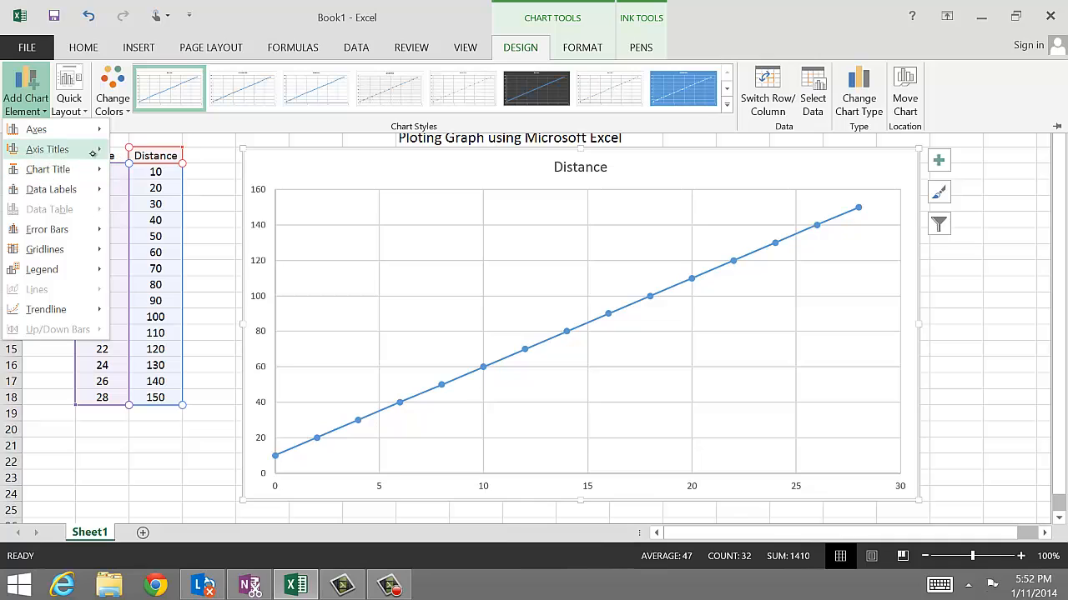
pyautogui.moveTo(91, 152)
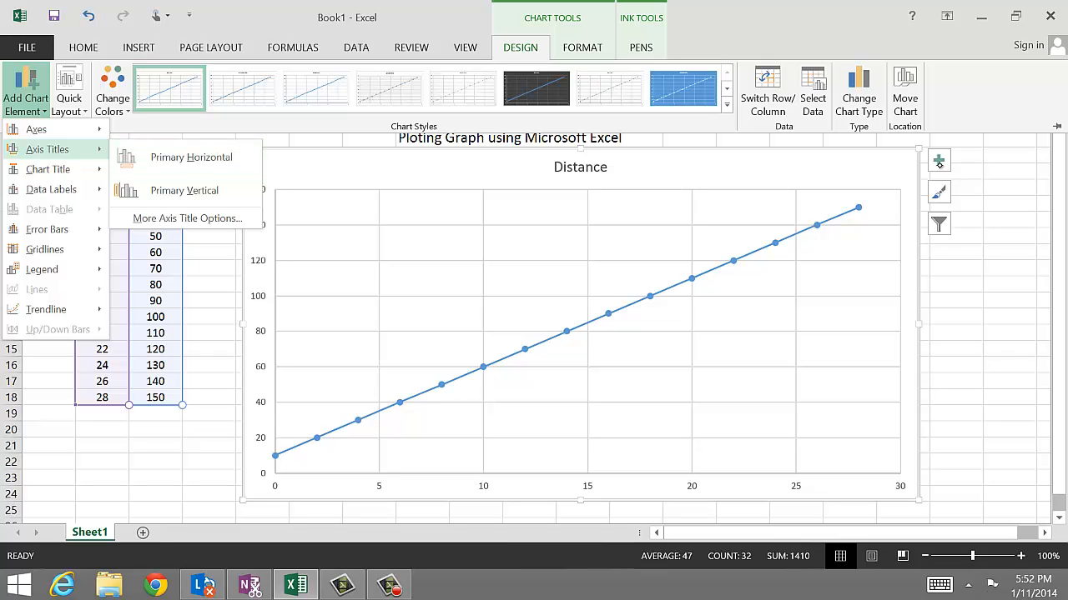
pyautogui.click(936, 164)
# Step: Add primary horizontal and primary vertical axis titles to the chart
pyautogui.click(936, 164)
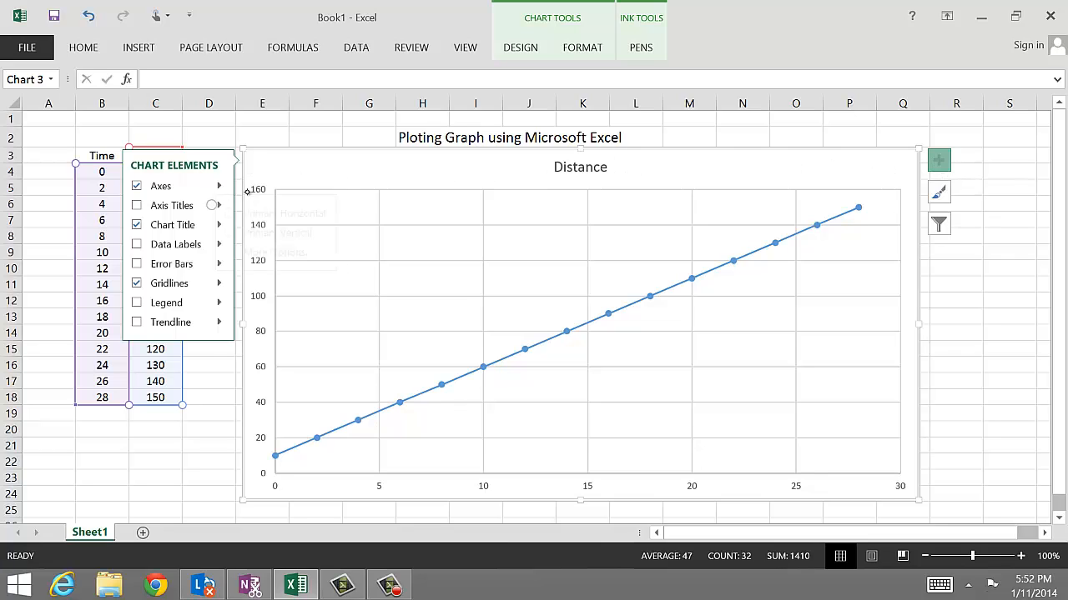
pyautogui.click(218, 206)
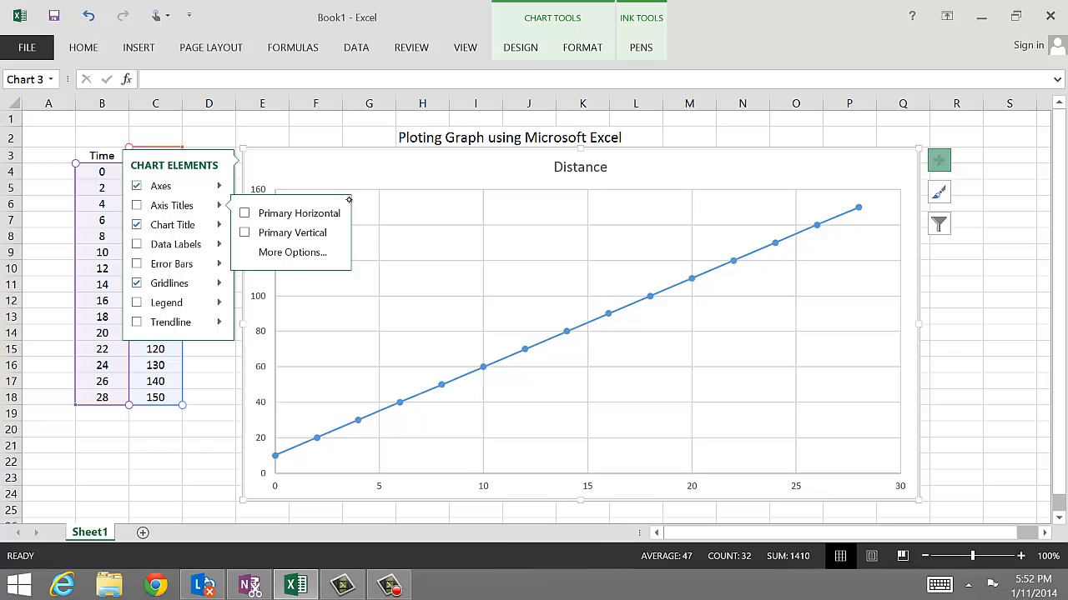
pyautogui.click(246, 214)
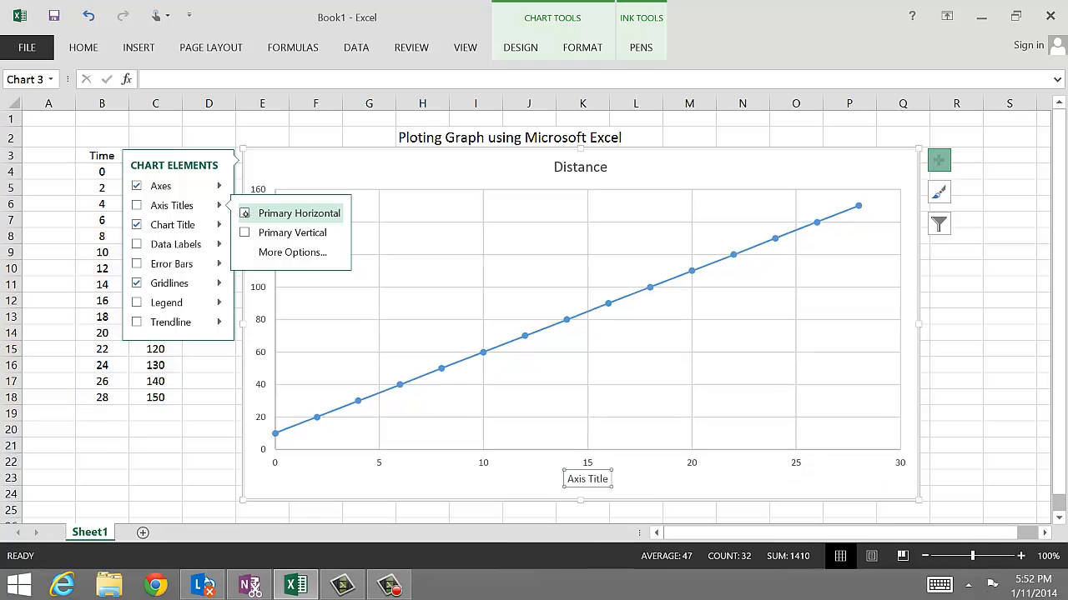
pyautogui.click(244, 233)
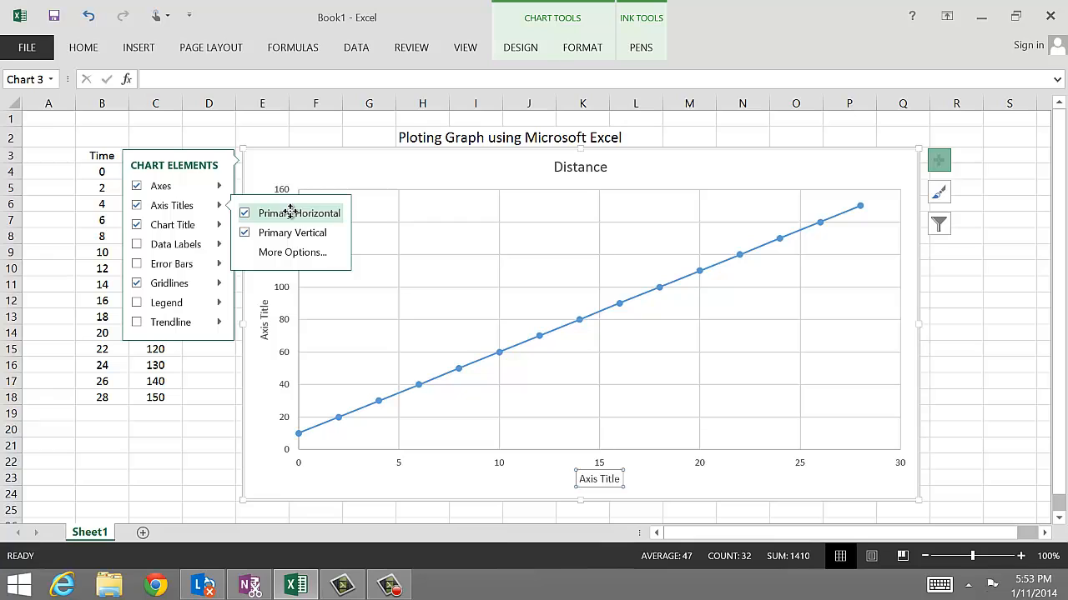
# Step: Set the horizontal axis title to "Time"
pyautogui.click(939, 585)
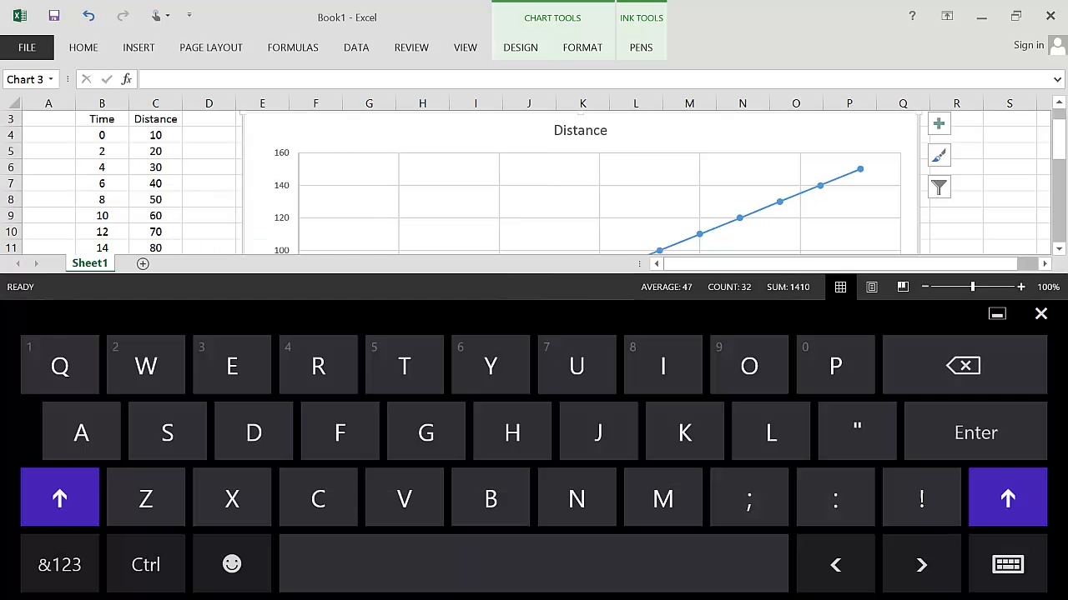
pyautogui.write('Time')
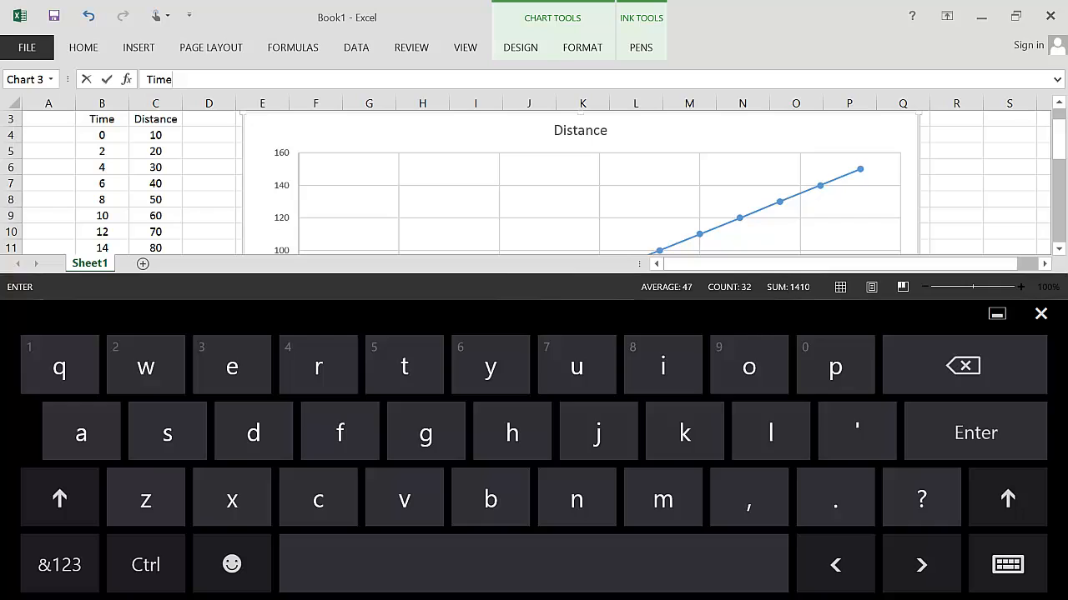
pyautogui.click(1041, 313)
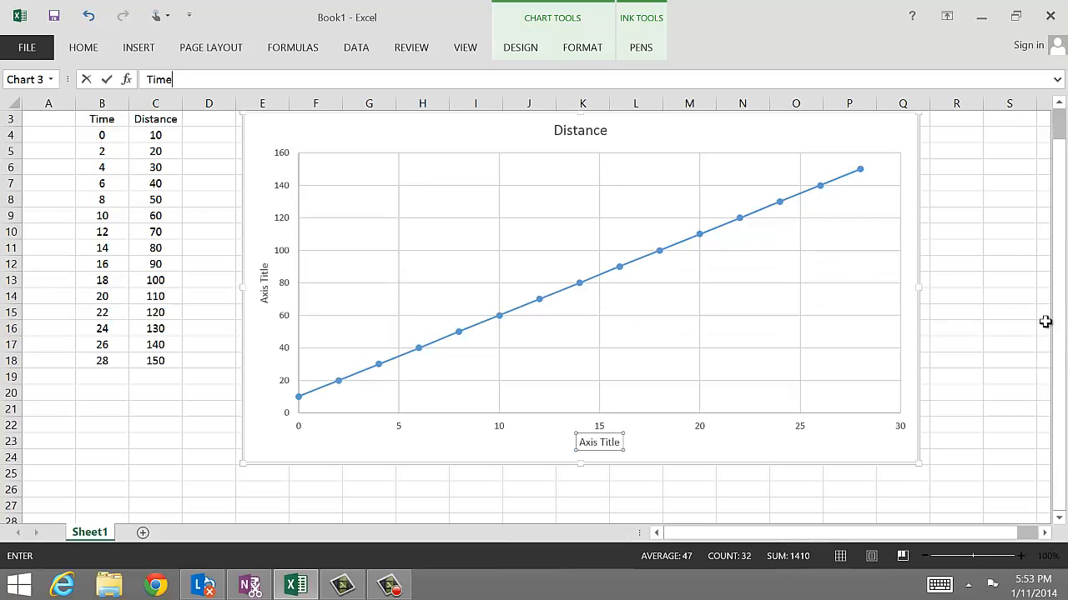
pyautogui.press('Return')
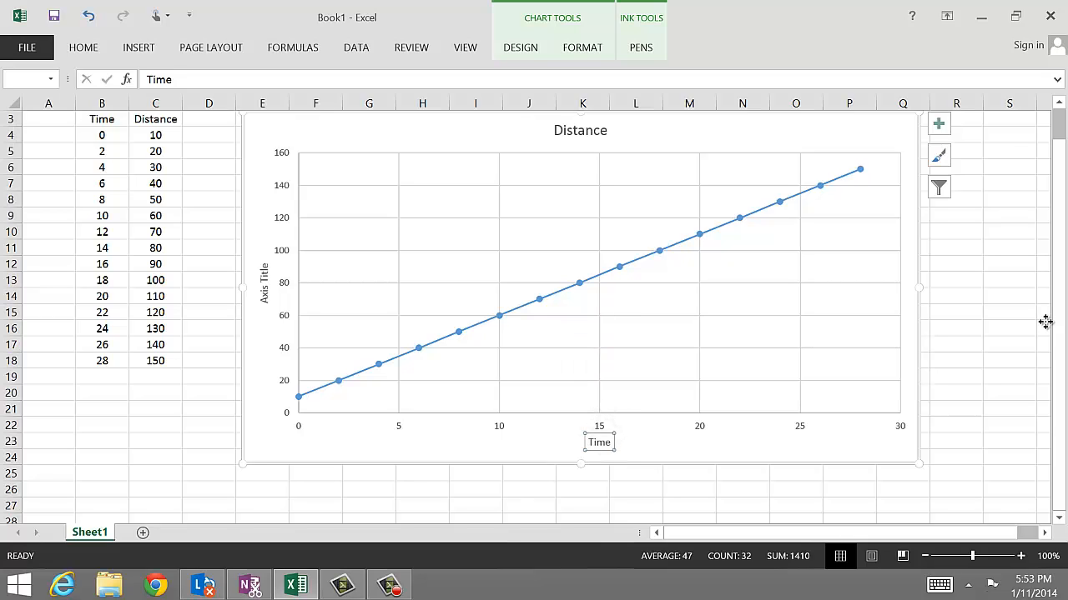
pyautogui.click(600, 443)
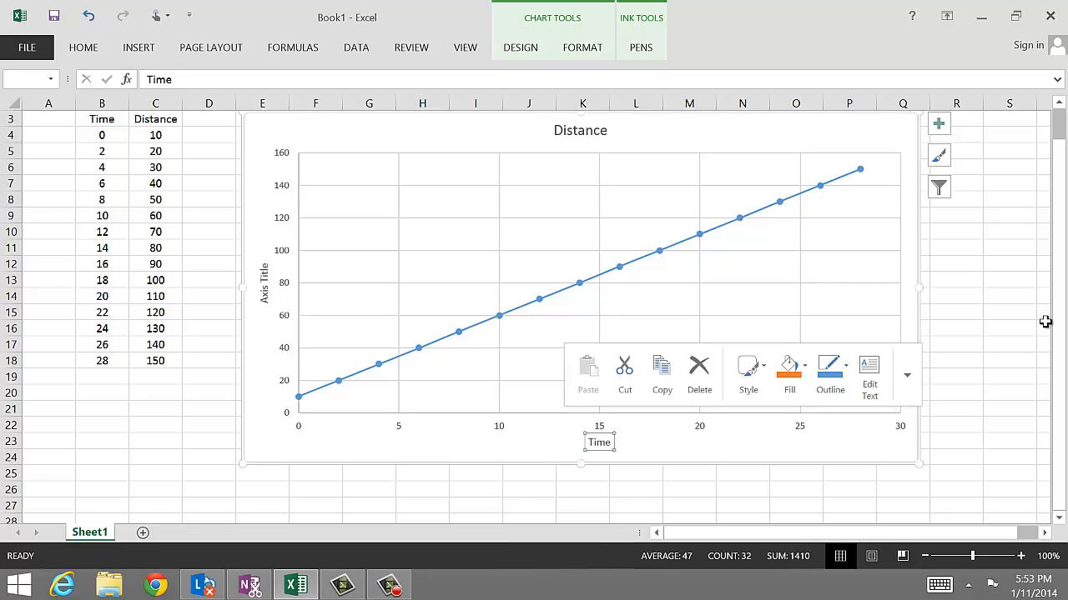
# Step: Set the vertical axis title to "Distance"
pyautogui.click(265, 287)
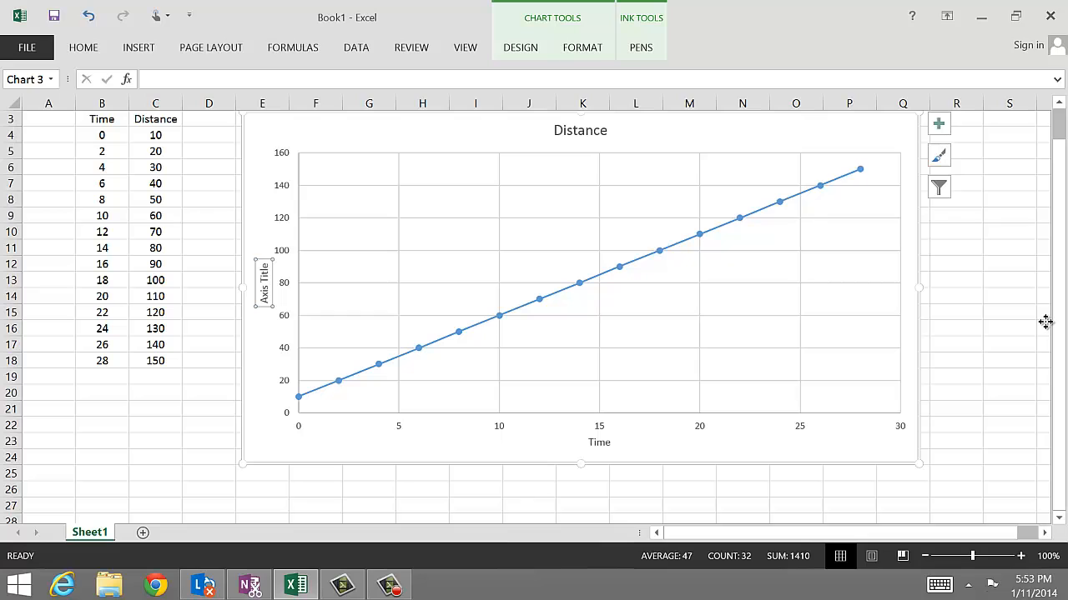
pyautogui.click(940, 584)
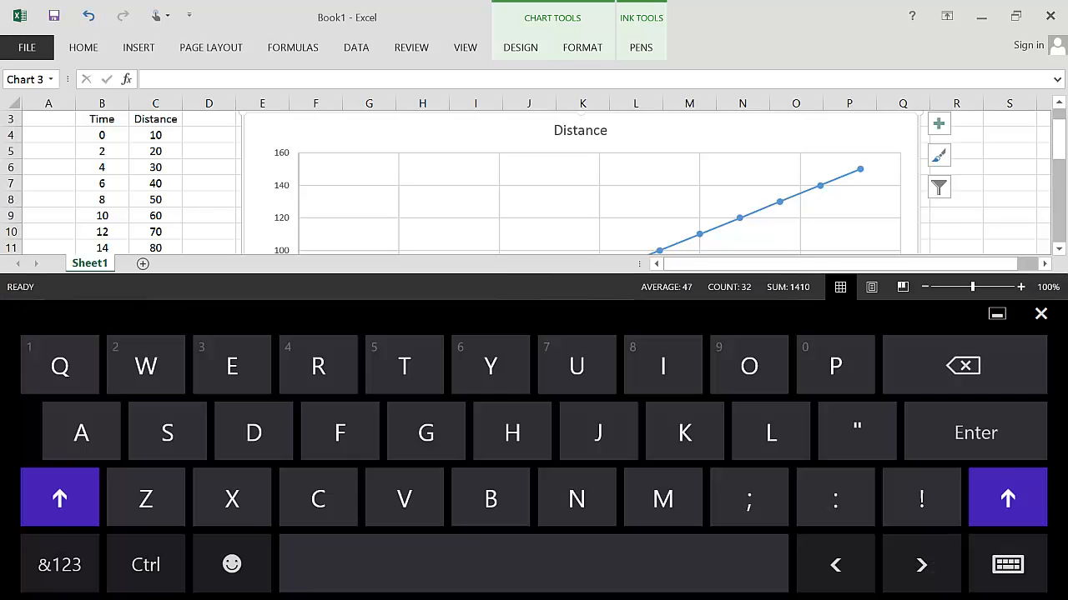
pyautogui.write('Distan')
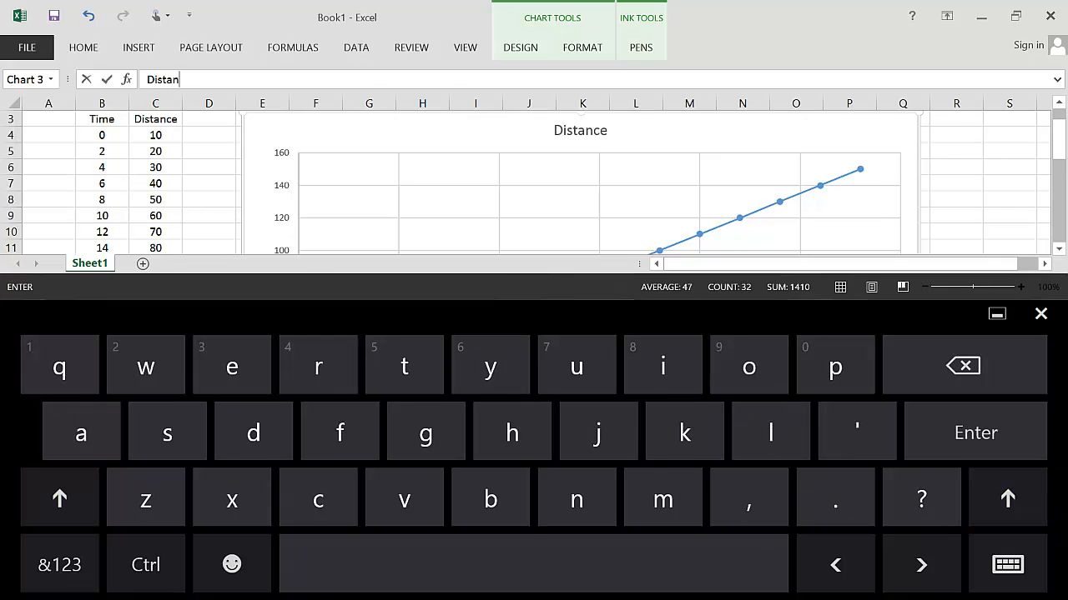
pyautogui.write('ce')
pyautogui.press('Return')
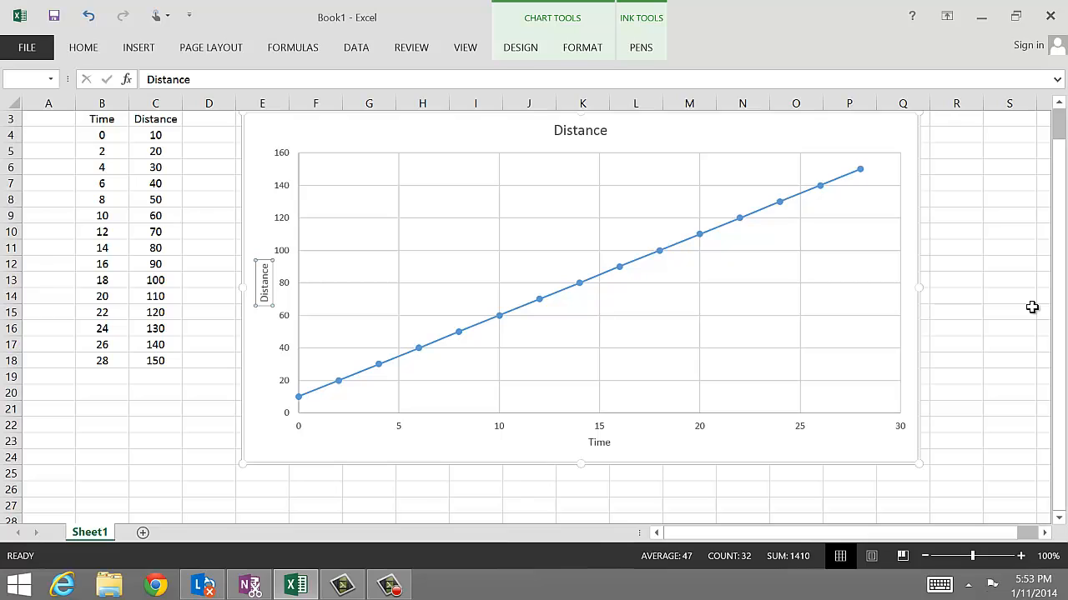
# Step: Remove the gridlines from the chart's plot area
pyautogui.click(776, 362)
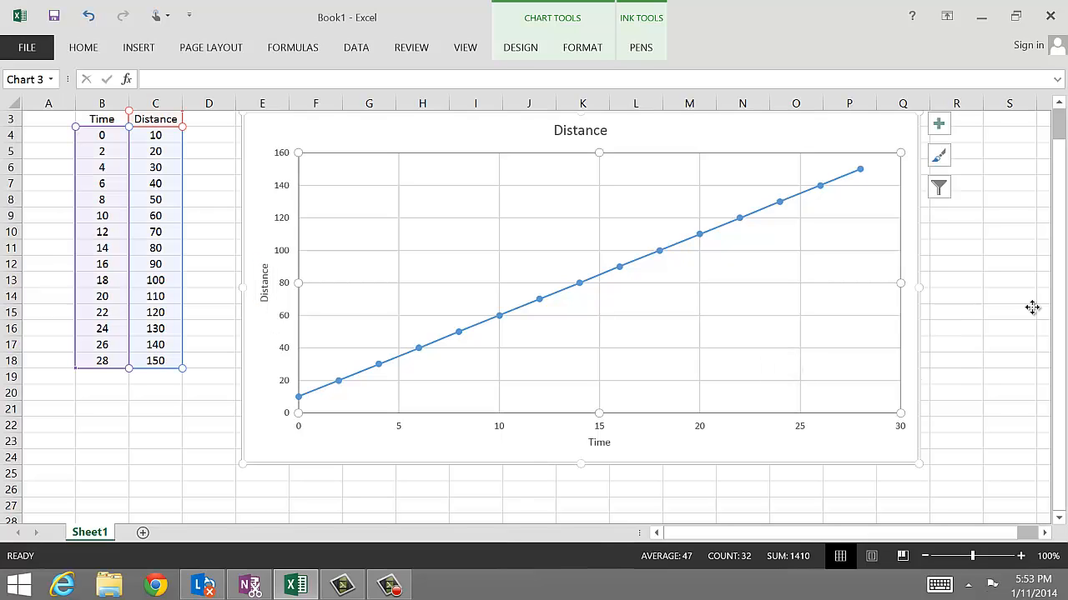
pyautogui.click(938, 127)
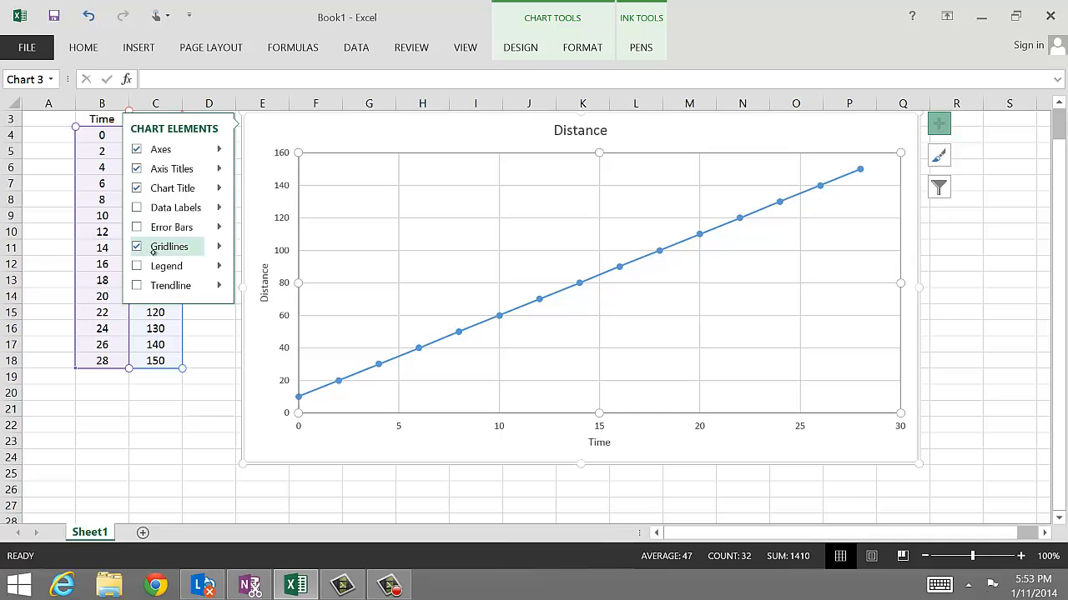
pyautogui.click(138, 247)
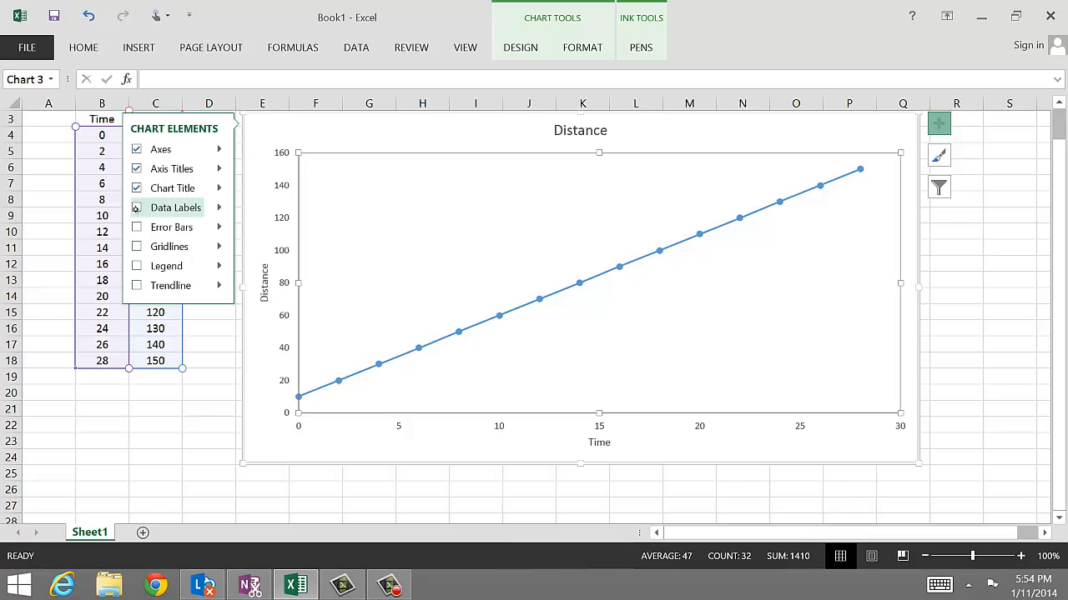
# Step: Try showing data labels on the chart's points, and turn them off again
pyautogui.click(136, 208)
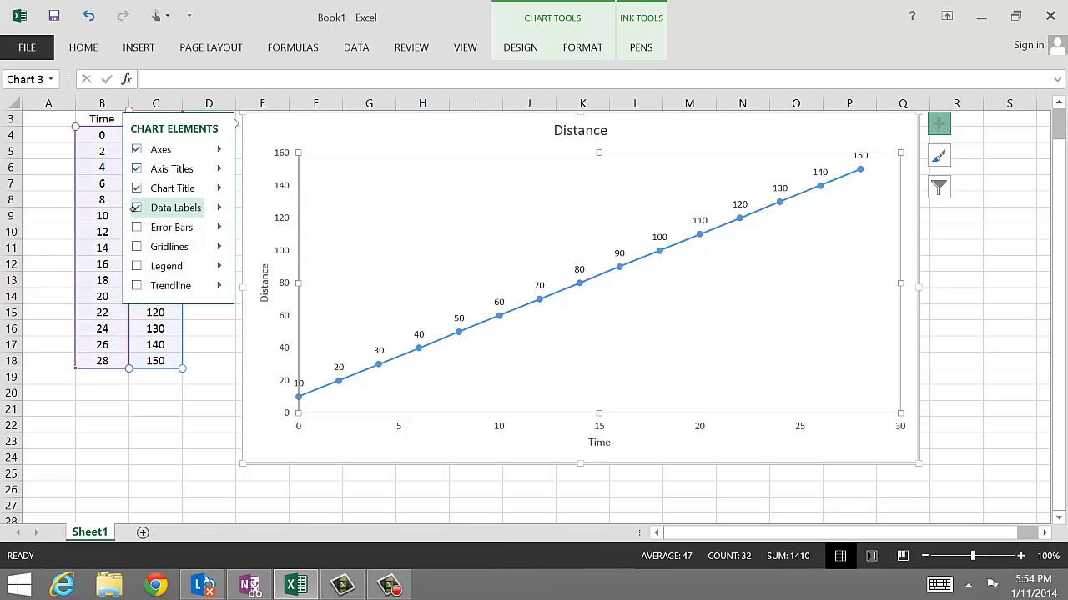
pyautogui.click(134, 207)
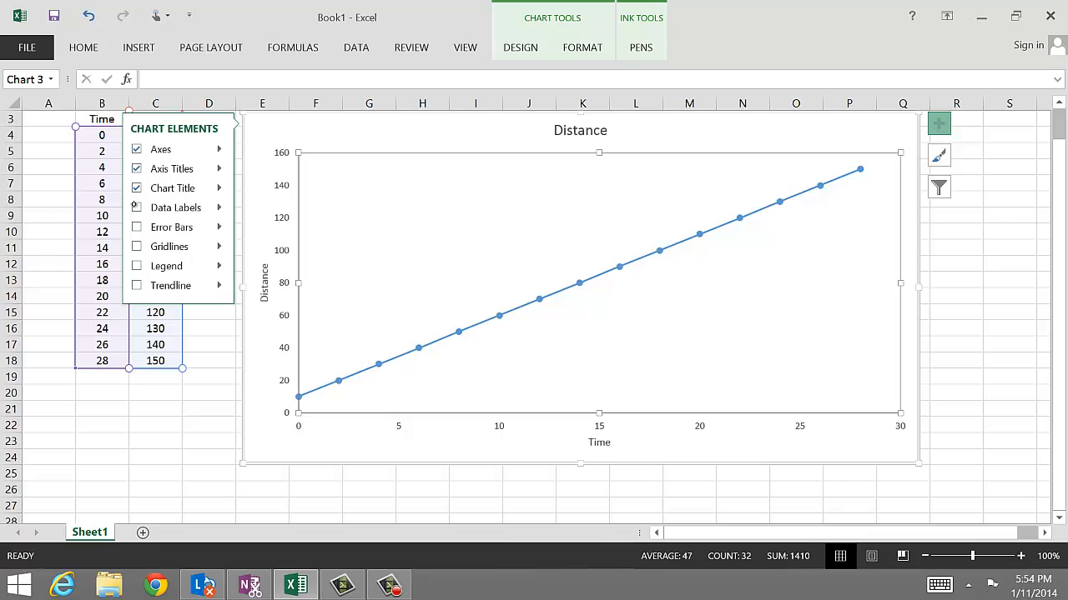
# Step: Try the chart style with a solid blue background, and undo it
pyautogui.click(587, 46)
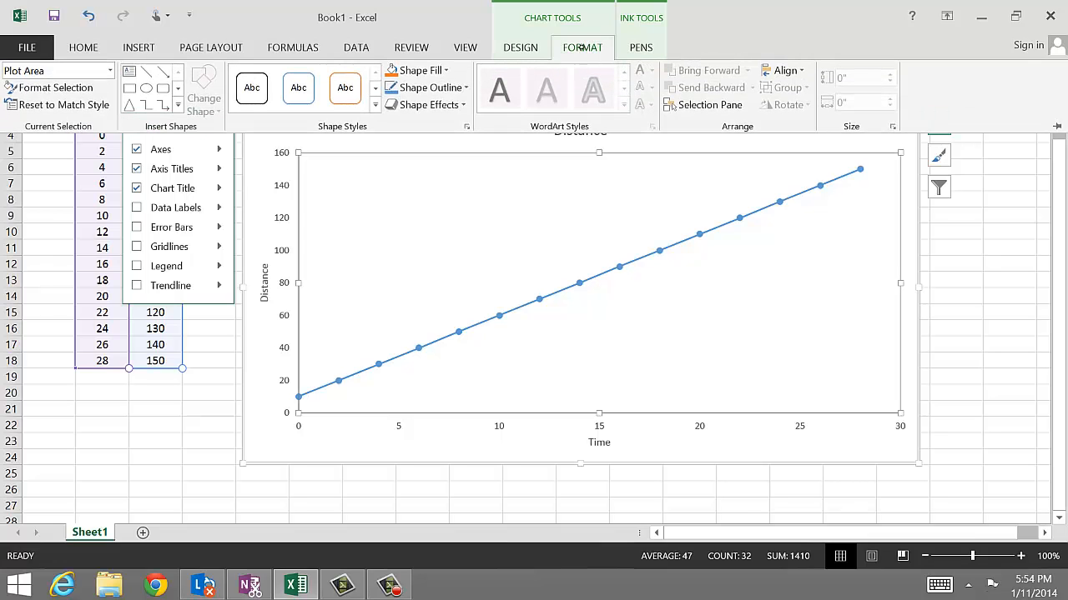
pyautogui.click(524, 46)
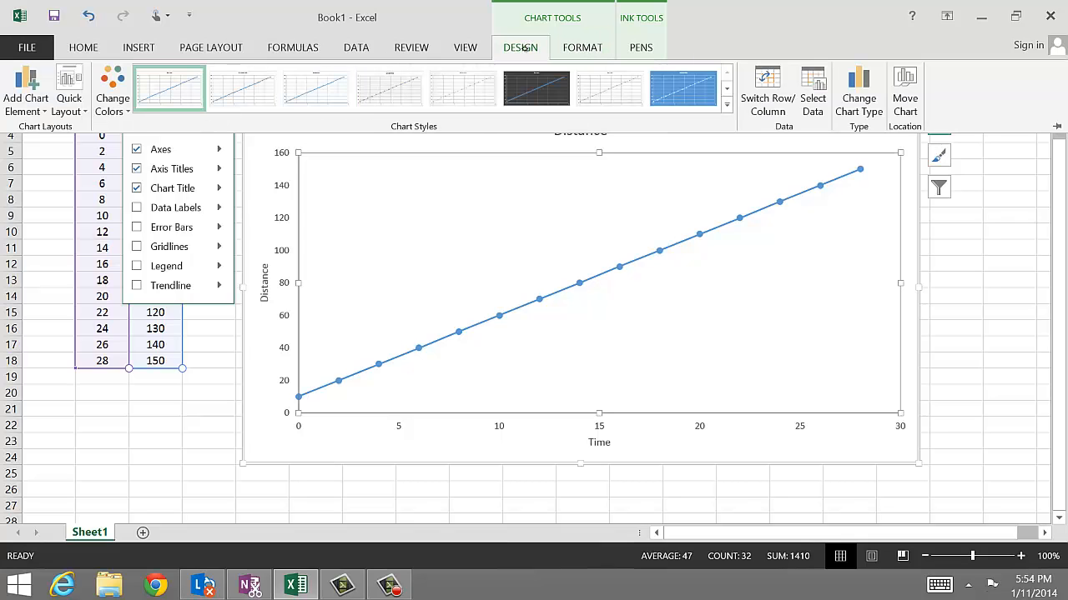
pyautogui.click(695, 78)
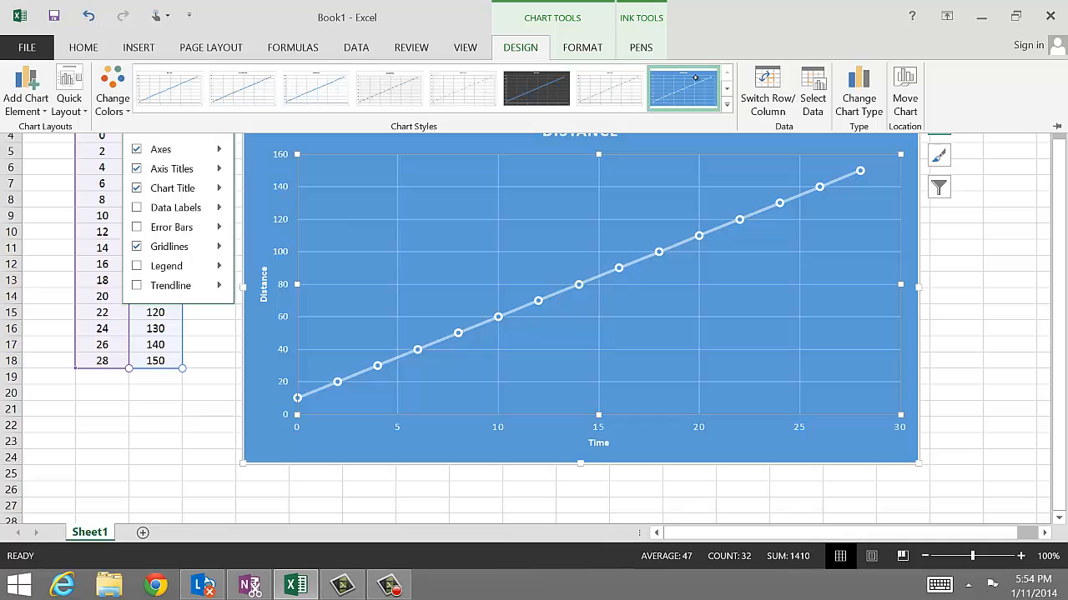
pyautogui.click(83, 18)
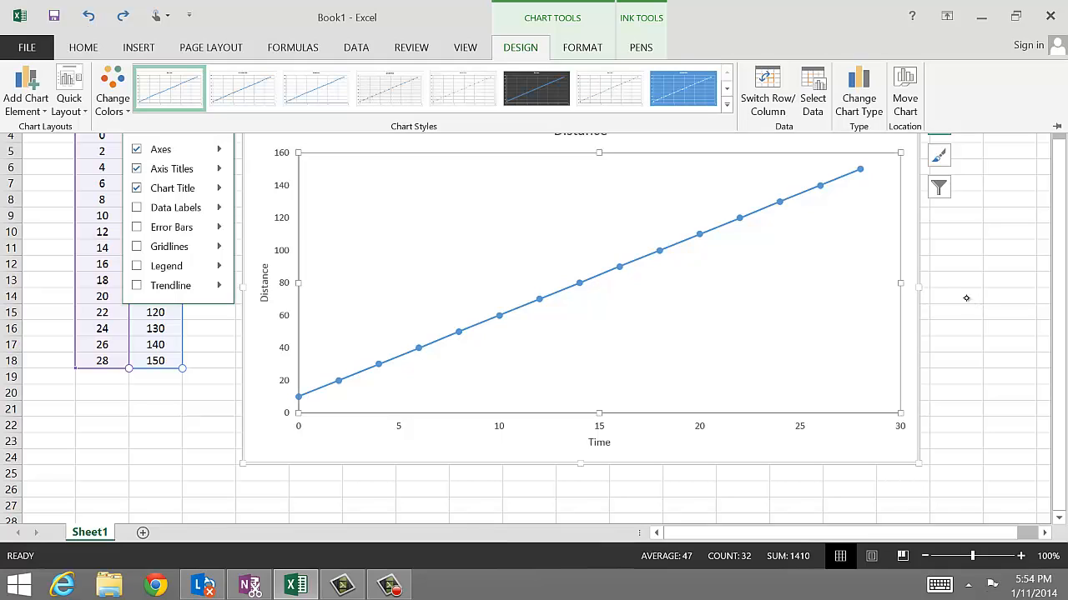
pyautogui.click(523, 43)
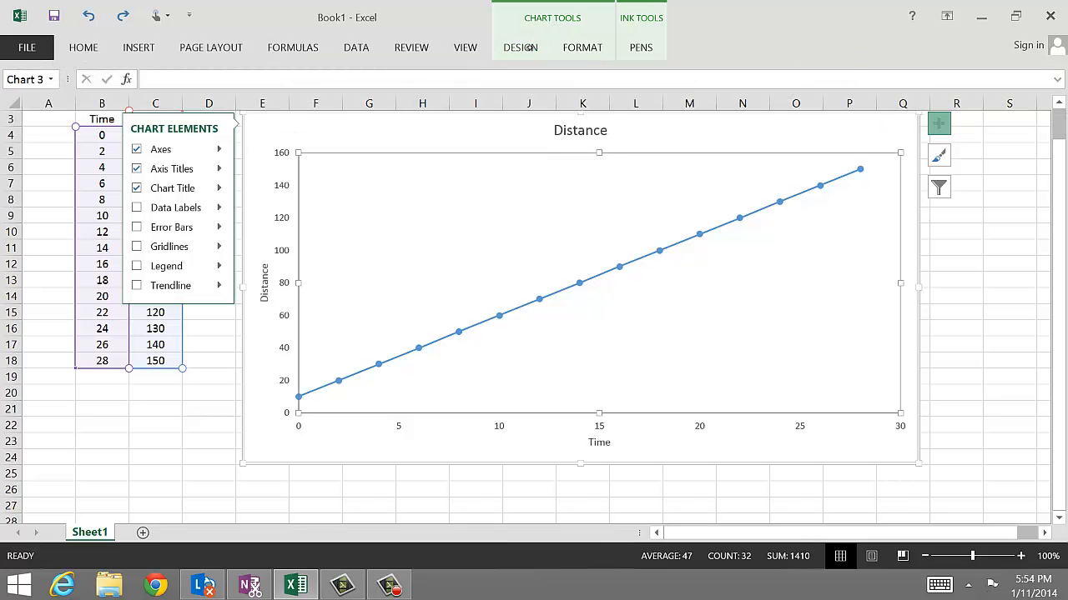
# Step: Add a linear trendline to the Distance series and display its equation on the chart
pyautogui.click(529, 48)
pyautogui.click(525, 48)
pyautogui.click(216, 286)
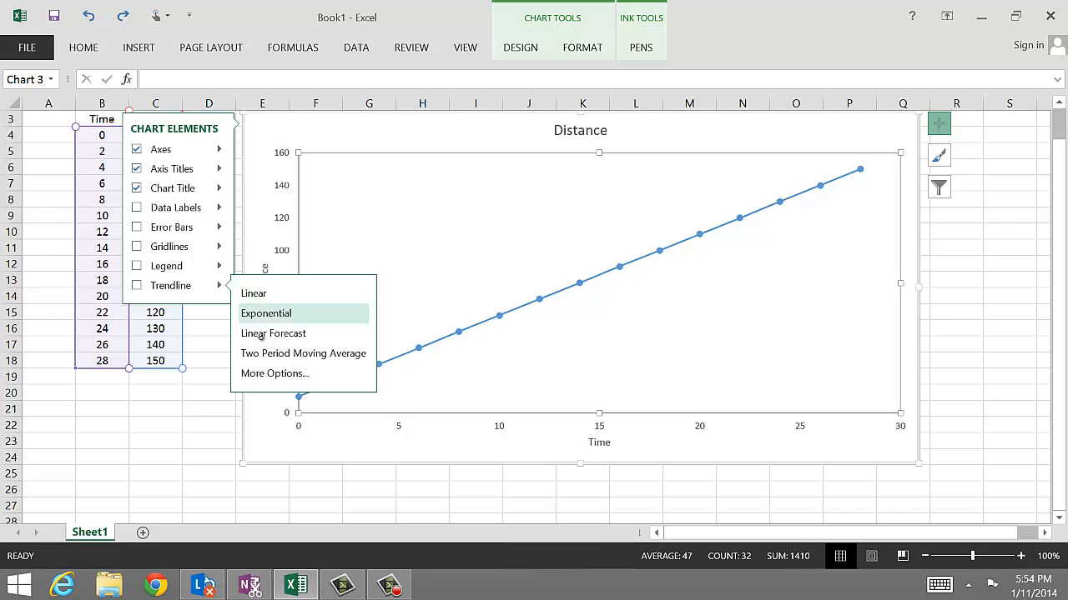
pyautogui.click(275, 377)
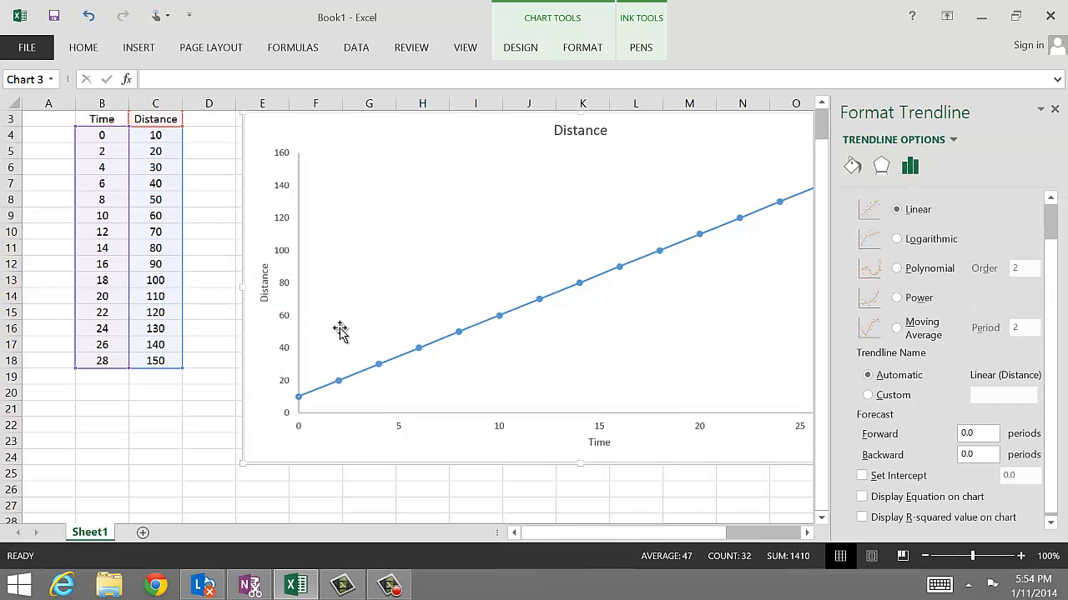
pyautogui.click(863, 498)
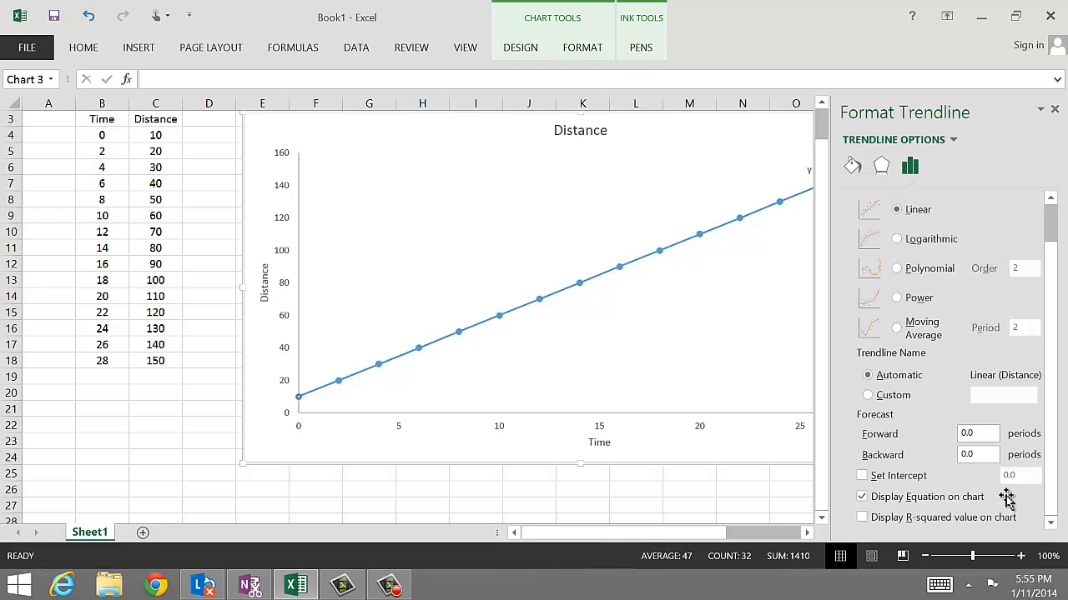
pyautogui.click(1054, 111)
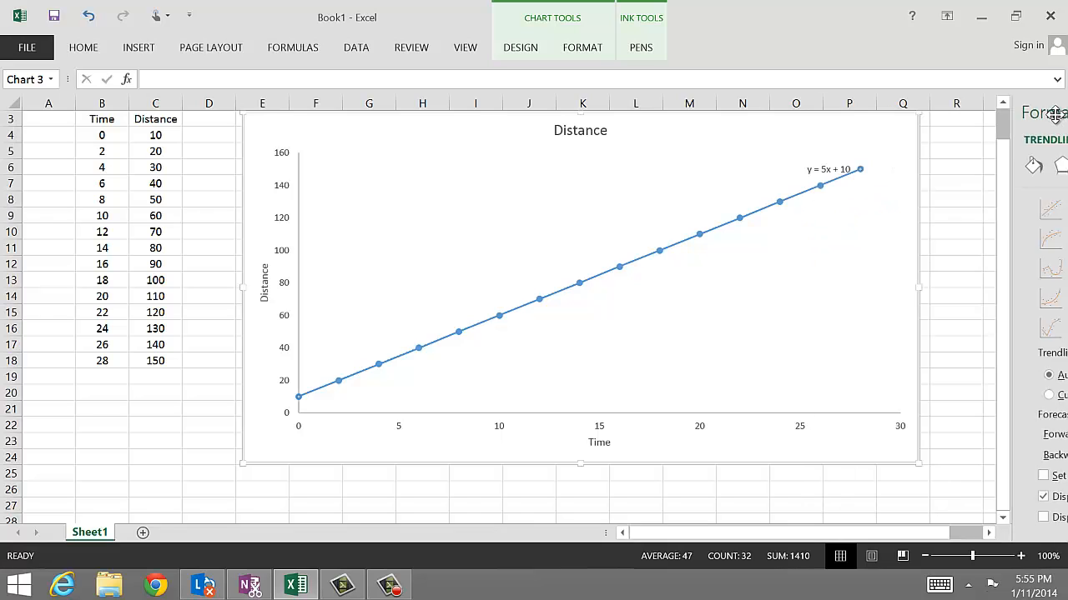
# Step: Move the trendline equation label clear of the line, into the empty area above the points between Time 20 and 25
pyautogui.moveTo(834, 170); pyautogui.dragTo(782, 176)
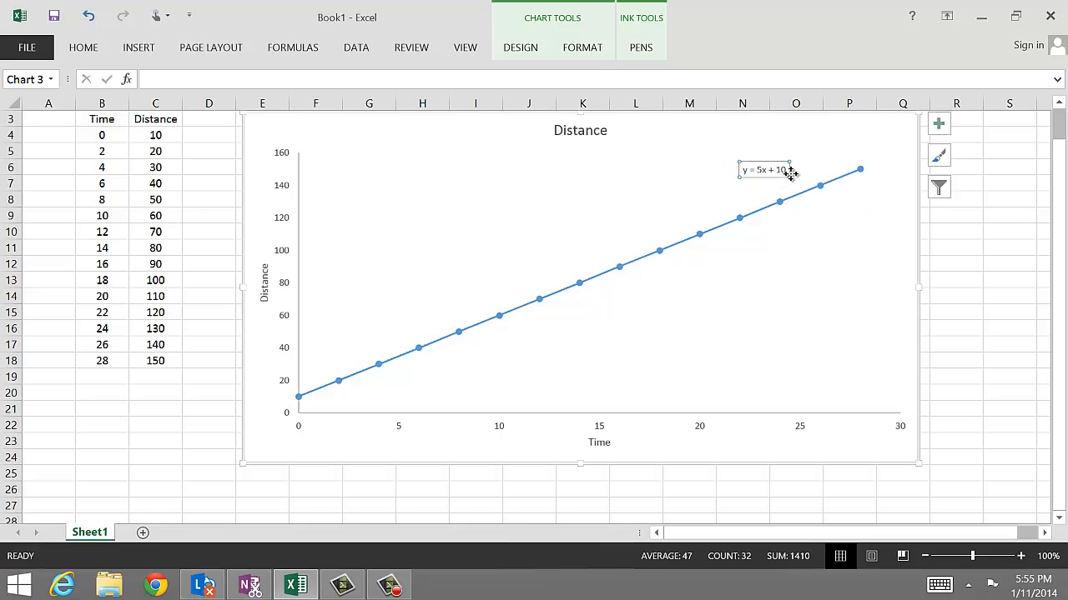
pyautogui.rightClick(789, 176)
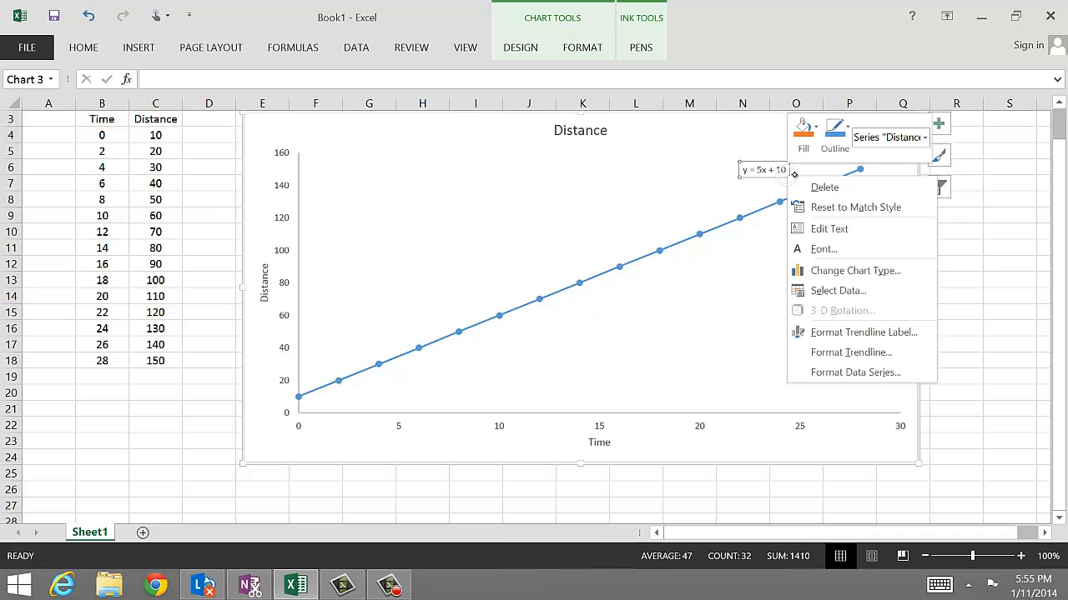
pyautogui.press('Escape')
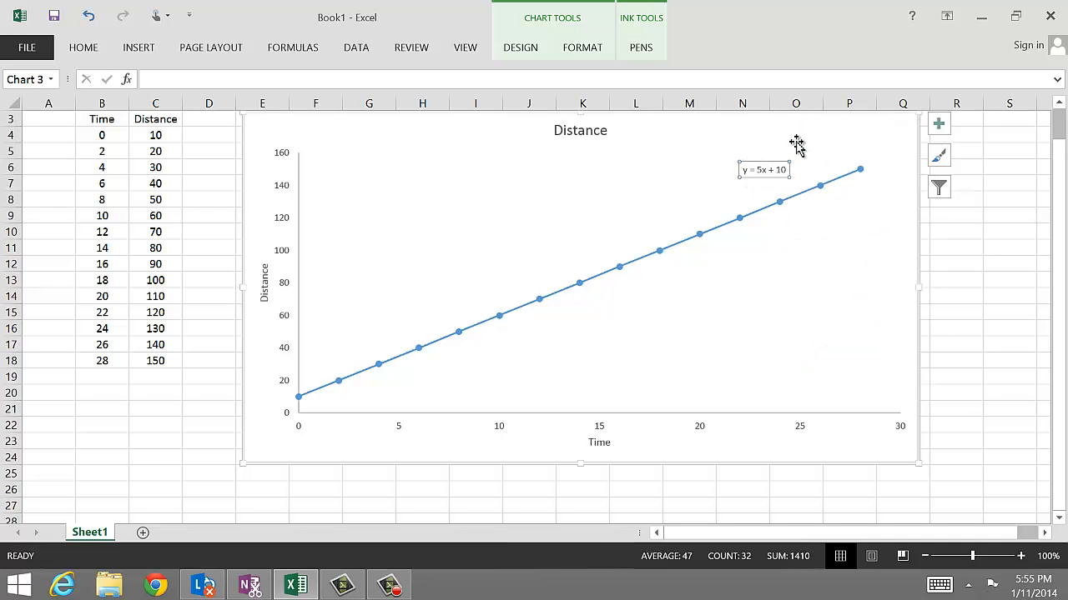
# Step: Enlarge the trendline equation label to font size 16 and make it bold
pyautogui.click(84, 48)
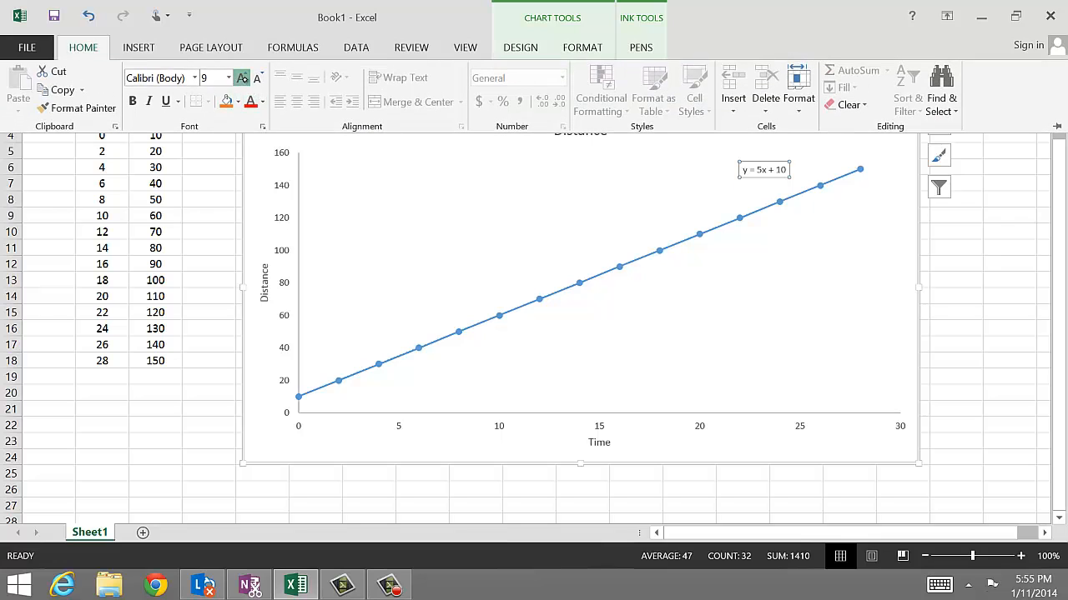
pyautogui.click(242, 78)
pyautogui.click(242, 77)
pyautogui.click(241, 77)
pyautogui.click(242, 77)
pyautogui.click(242, 78)
pyautogui.click(132, 101)
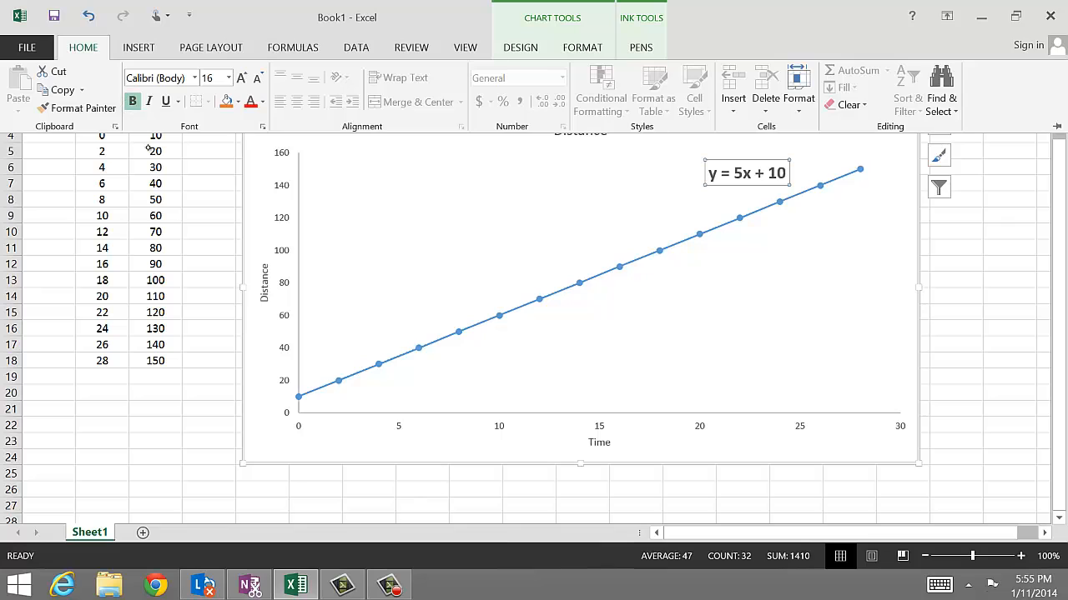
pyautogui.press('Escape')
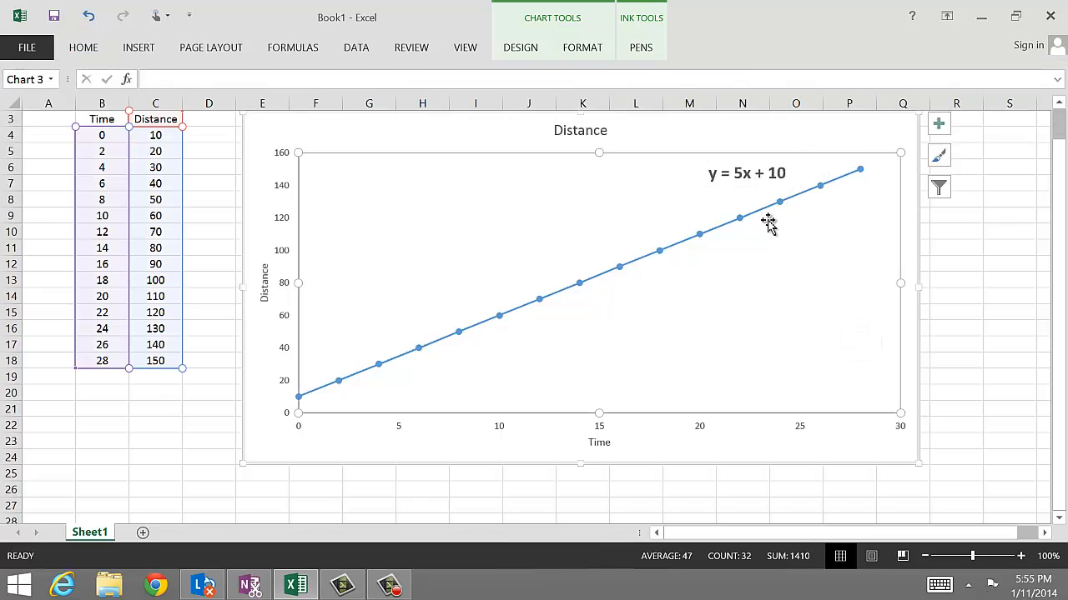
pyautogui.press('Escape')
# Step: Circle the trendline equation in freehand ink and write "c = 10" and "m = 5" below it on the chart
pyautogui.moveTo(719, 151)
pyautogui.mouseDown()
pyautogui.moveTo(691, 176)
pyautogui.moveTo(784, 195)
pyautogui.moveTo(755, 146)
pyautogui.moveTo(687, 152)
pyautogui.mouseUp()
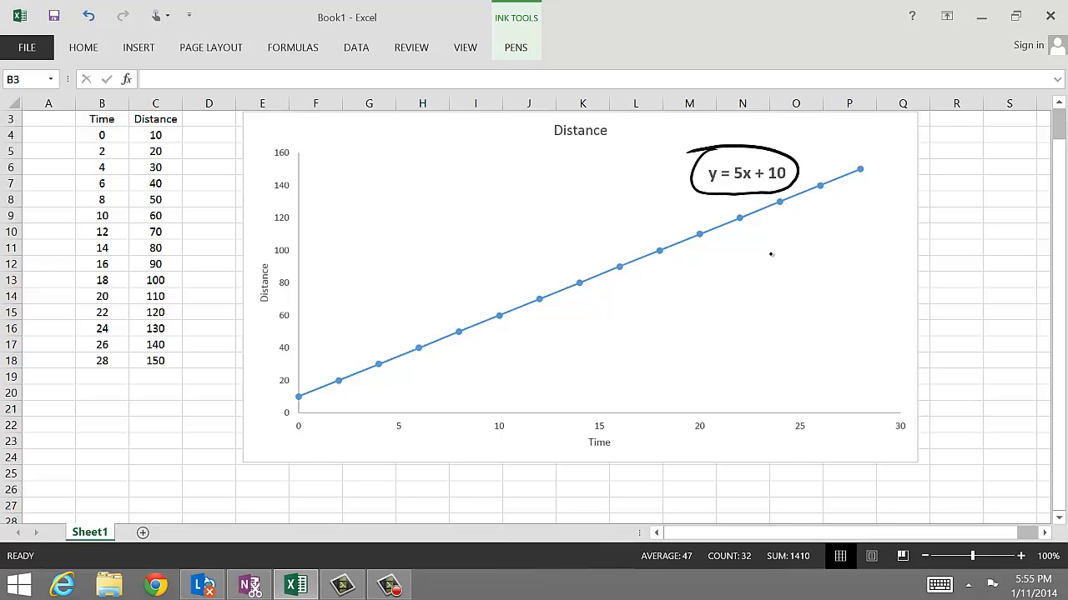
pyautogui.moveTo(753, 268)
pyautogui.mouseDown()
pyautogui.moveTo(741, 275)
pyautogui.moveTo(756, 283)
pyautogui.mouseUp()
pyautogui.moveTo(767, 274); pyautogui.dragTo(786, 278)
pyautogui.moveTo(795, 269)
pyautogui.mouseDown()
pyautogui.moveTo(801, 281)
pyautogui.moveTo(815, 266)
pyautogui.mouseUp()
pyautogui.moveTo(738, 333)
pyautogui.mouseDown()
pyautogui.moveTo(747, 321)
pyautogui.moveTo(822, 321)
pyautogui.moveTo(816, 328)
pyautogui.mouseUp()
pyautogui.moveTo(818, 306); pyautogui.dragTo(830, 304)
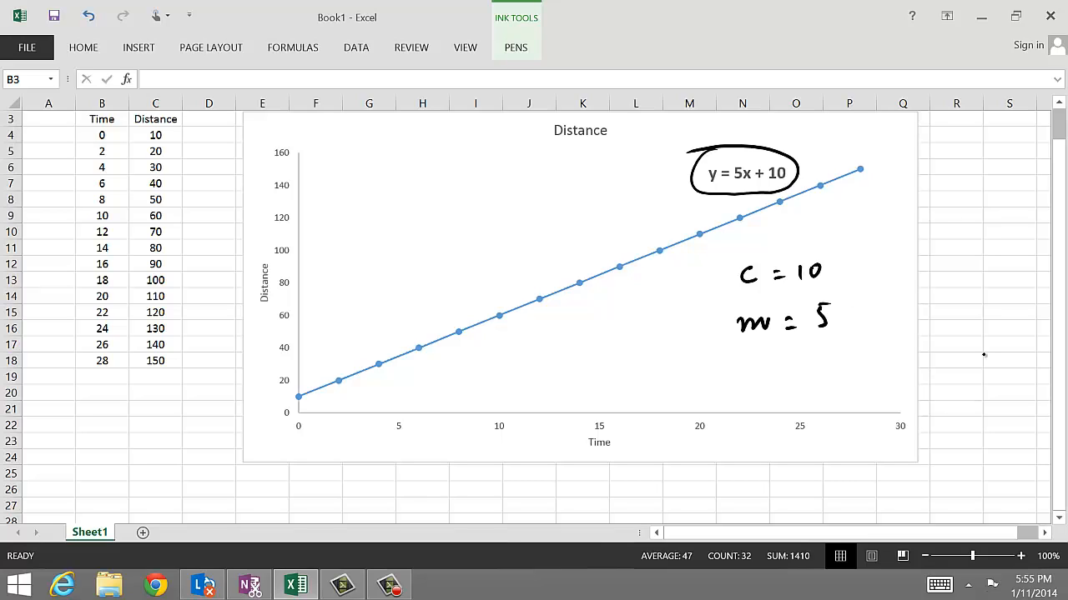
# Step: Draw a near-vertical freehand ink stroke beside the chart, from about row 13 to row 20 near columns R and S
pyautogui.moveTo(978, 267); pyautogui.dragTo(1001, 394)
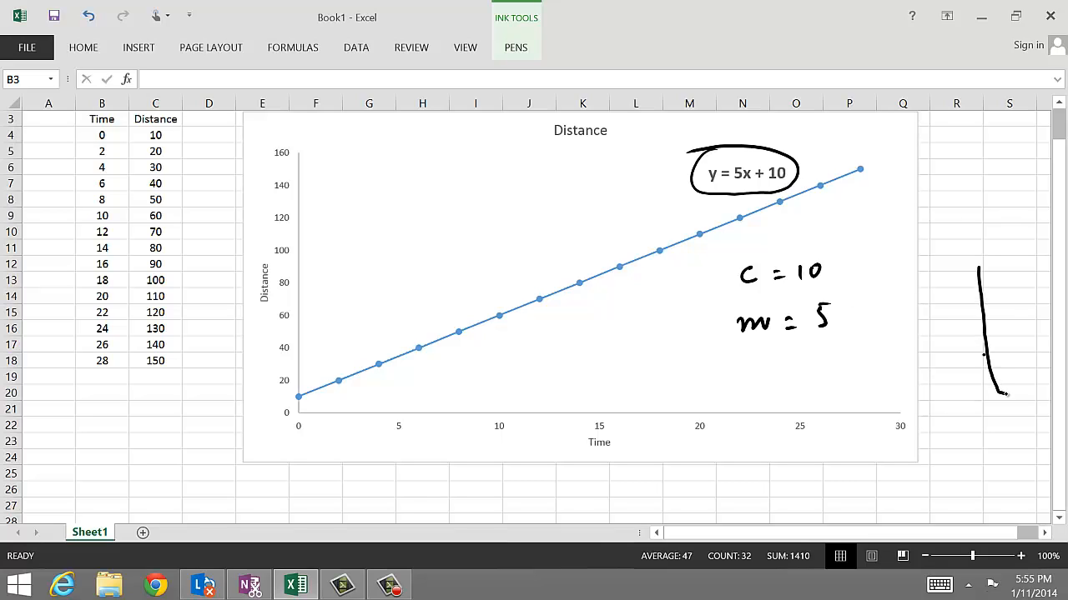